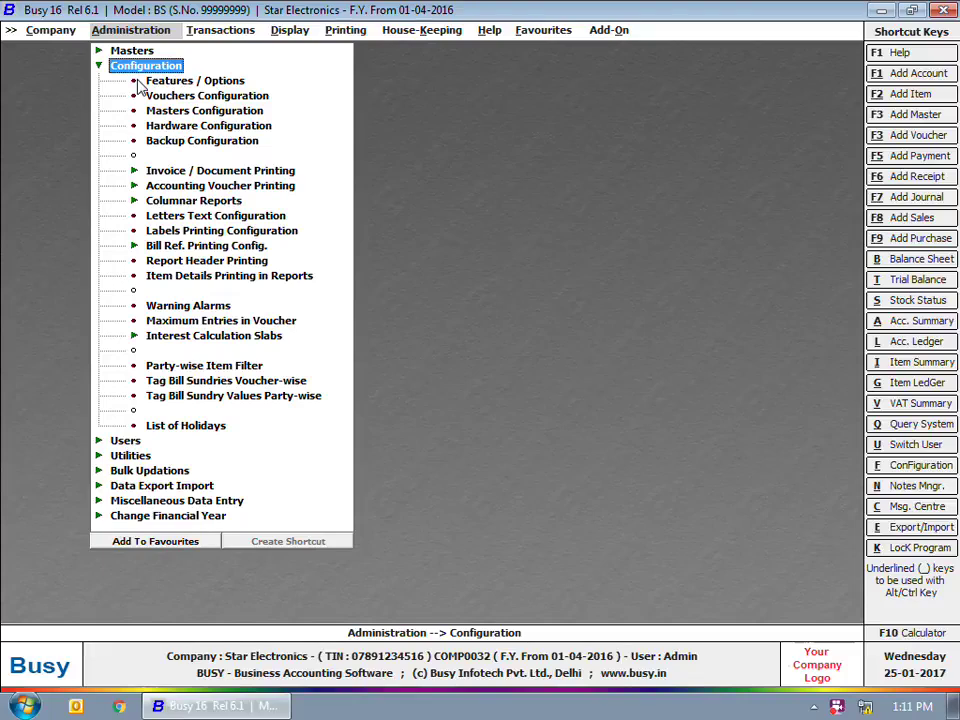
# Step: Choose Normal Backup in the backup configuration and set Monday's path to C:\Backup\Monday
pyautogui.doubleClick(200, 142)
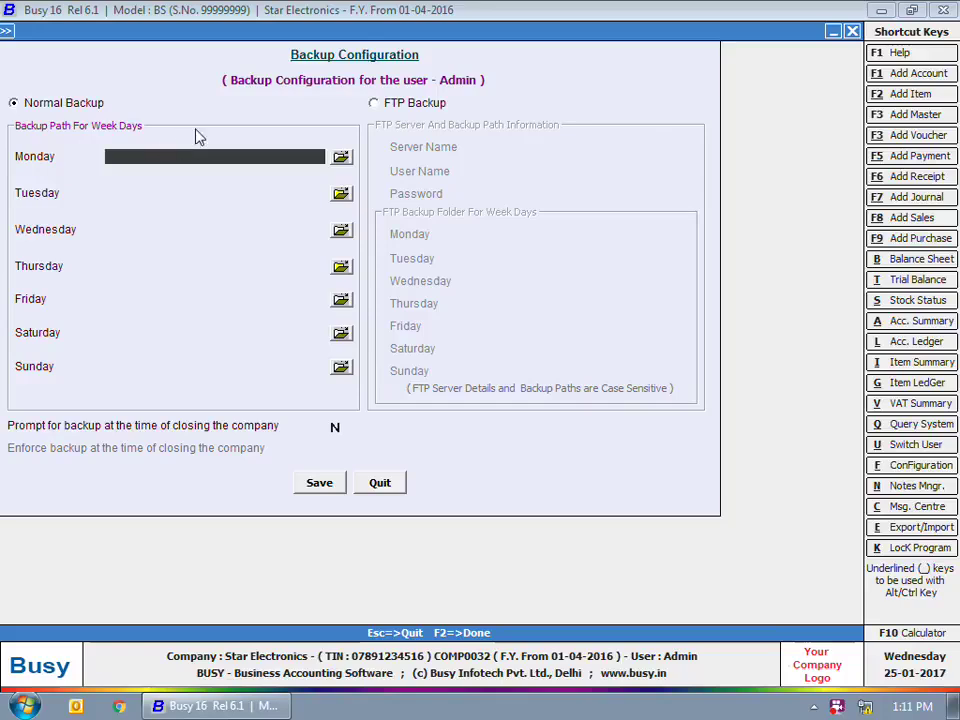
pyautogui.click(9, 107)
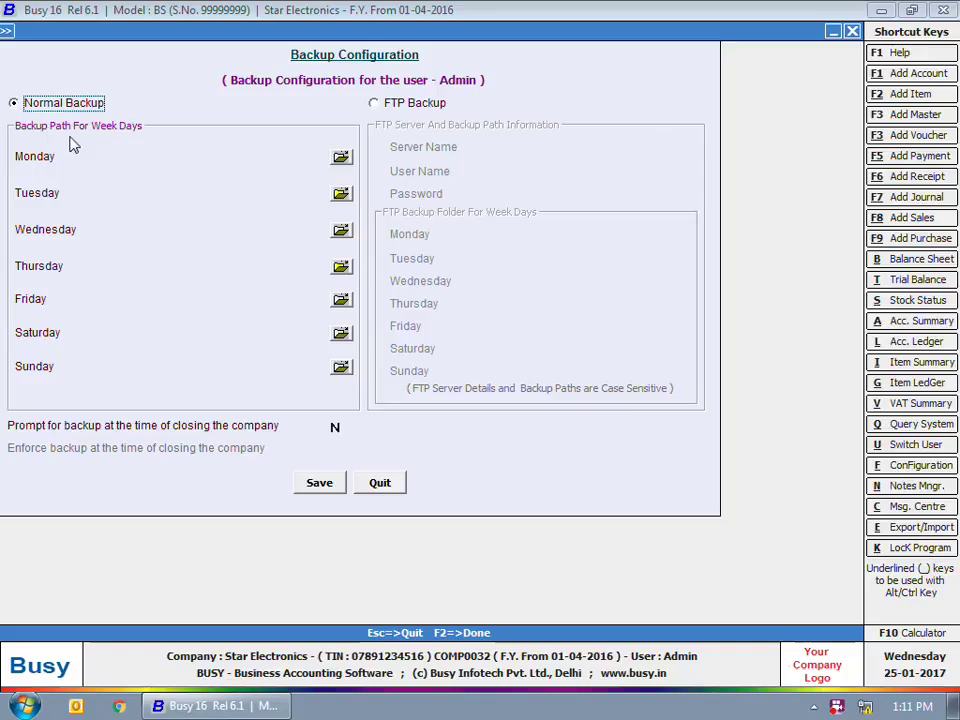
pyautogui.click(341, 156)
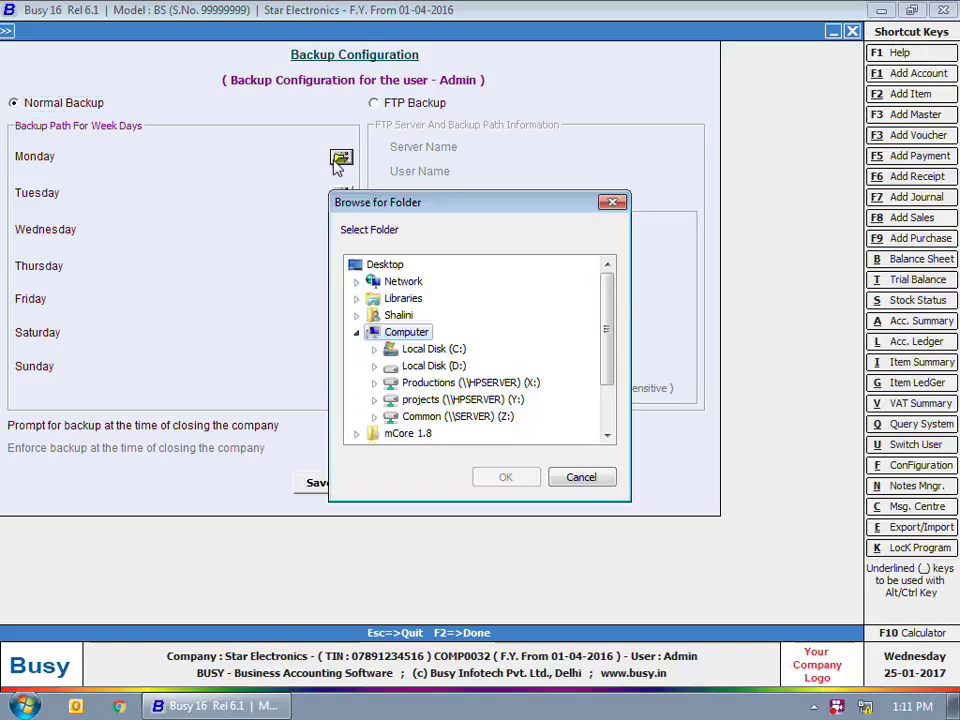
pyautogui.doubleClick(405, 349)
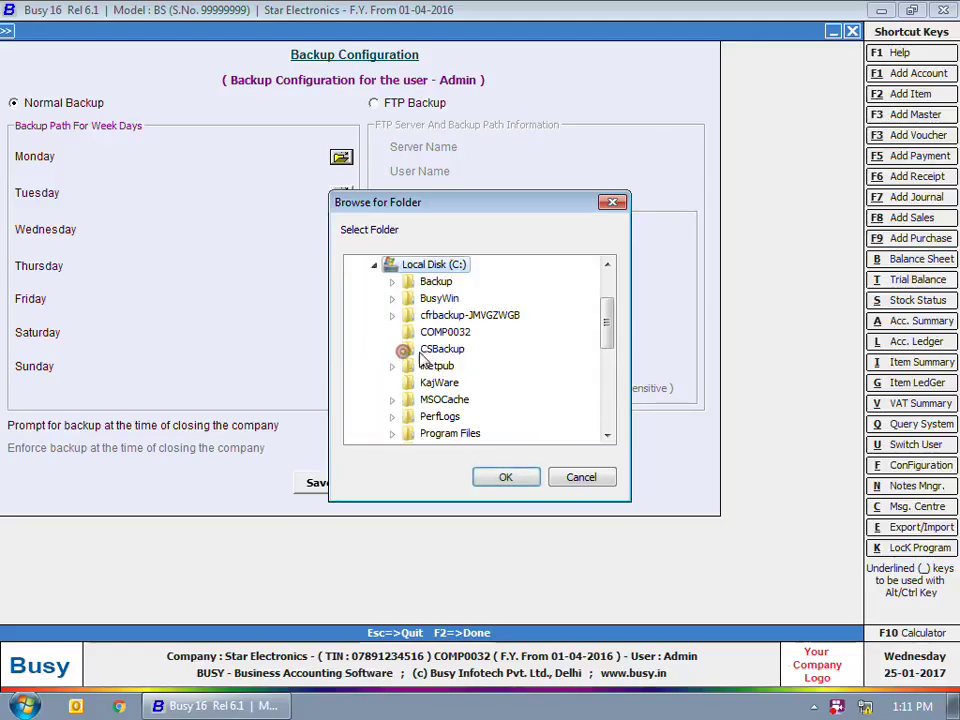
pyautogui.doubleClick(435, 281)
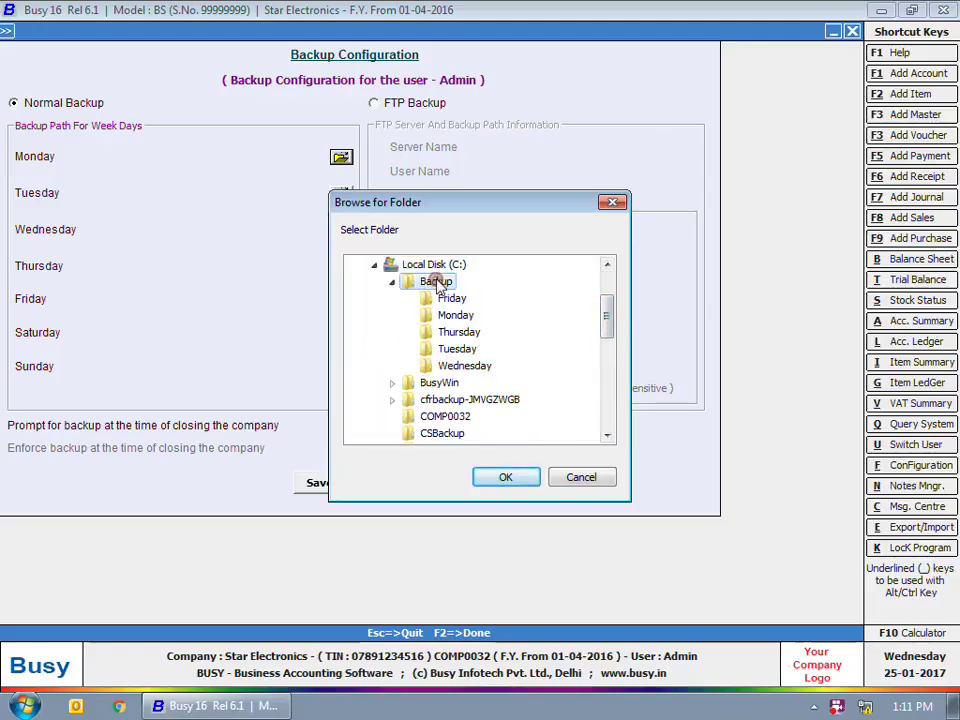
pyautogui.click(455, 315)
pyautogui.click(503, 477)
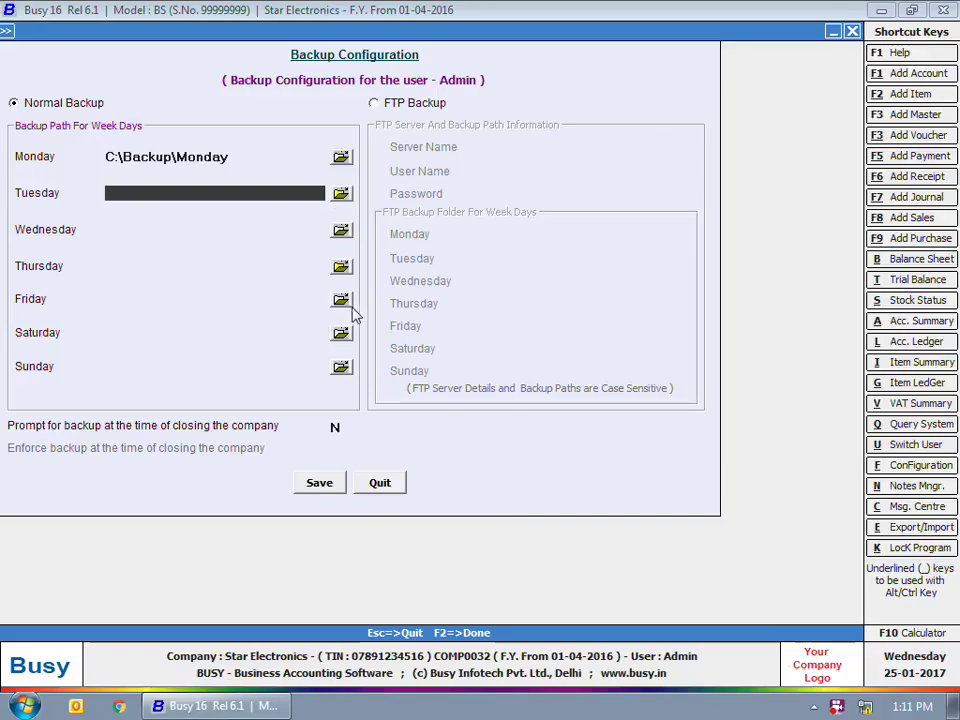
# Step: Set Friday's backup path to C:\Backup\Friday and switch the backup method to FTP
pyautogui.click(342, 304)
pyautogui.doubleClick(413, 349)
pyautogui.doubleClick(436, 281)
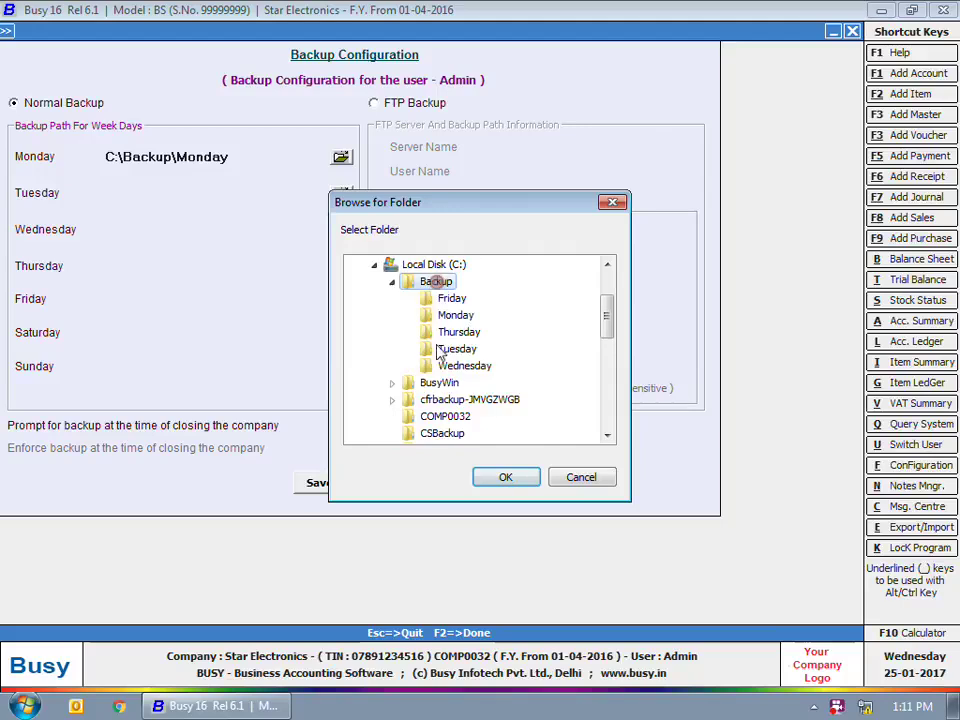
pyautogui.click(455, 298)
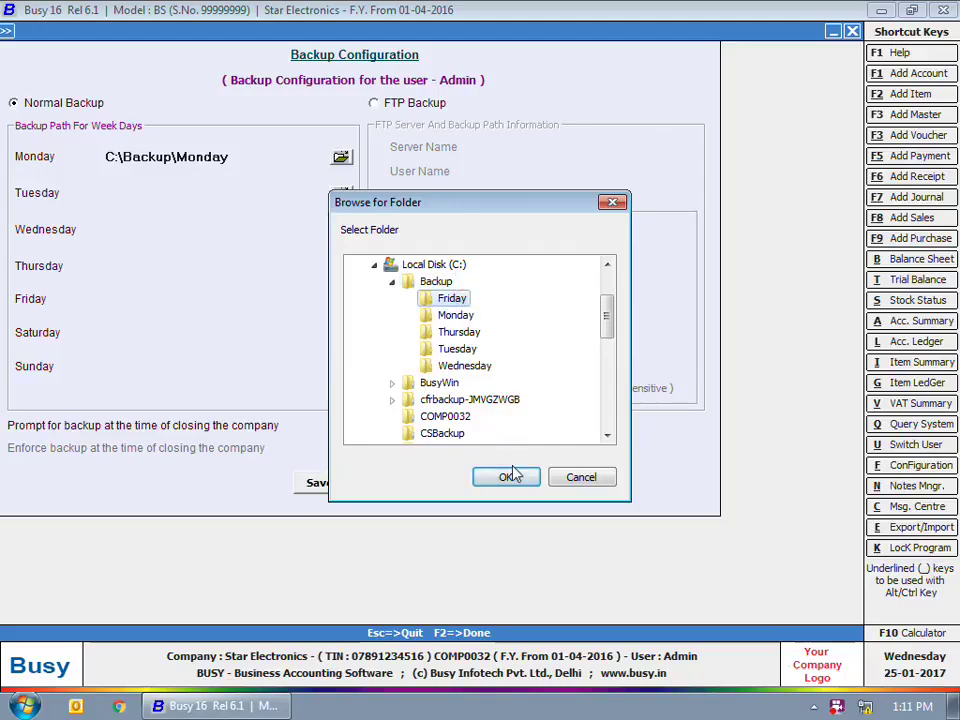
pyautogui.click(508, 478)
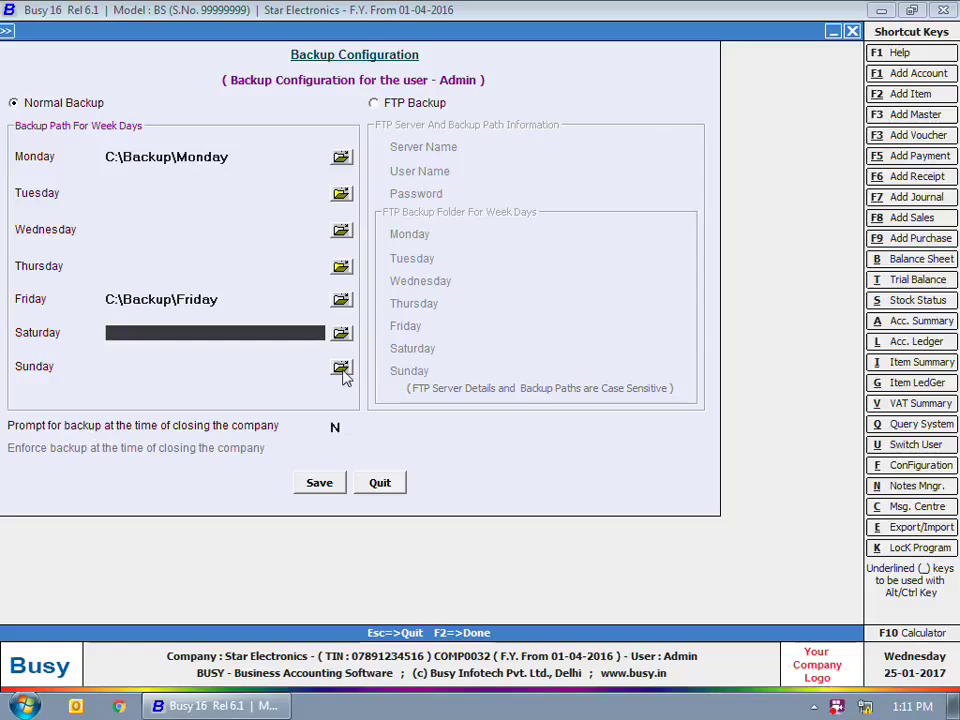
pyautogui.click(407, 104)
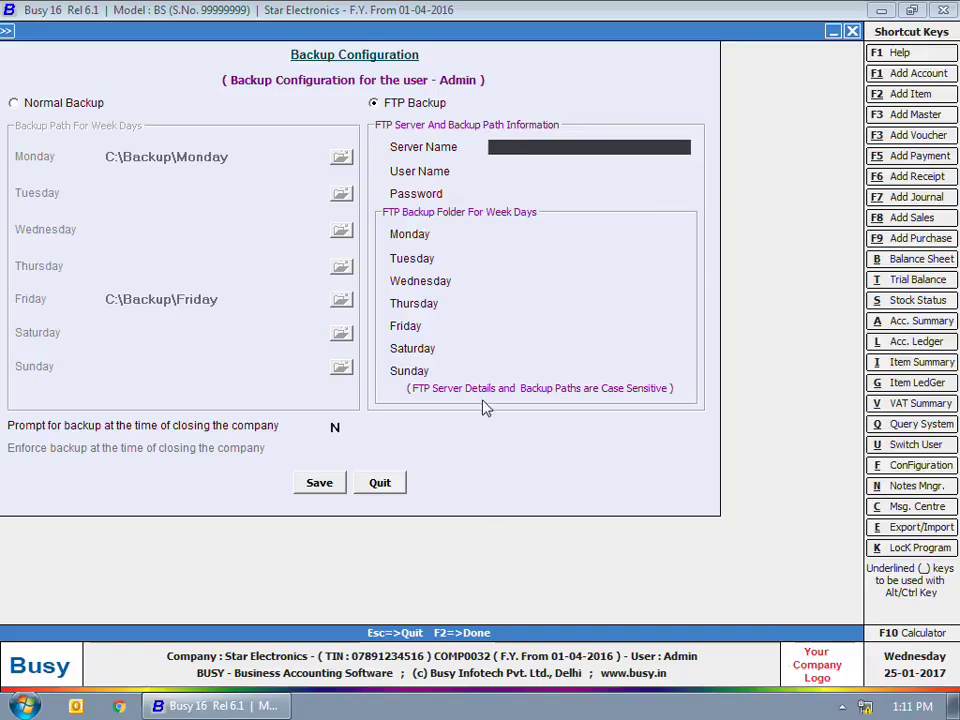
# Step: Revert to Normal Backup, set Prompt for backup on closing to Y, keep Enforce at N, and save
pyautogui.click(338, 429)
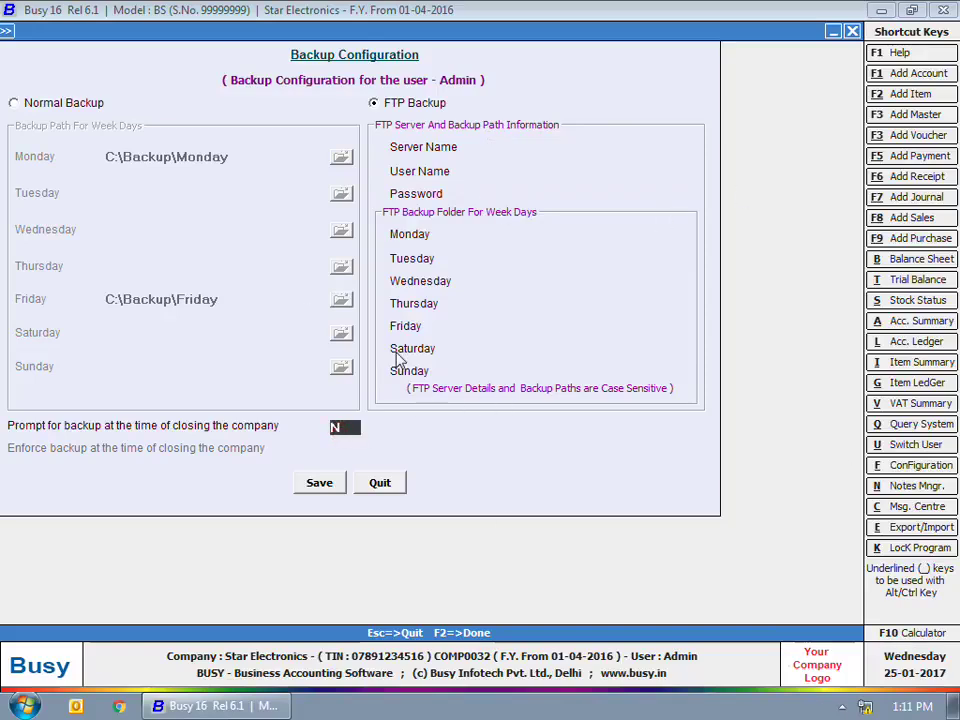
pyautogui.click(84, 104)
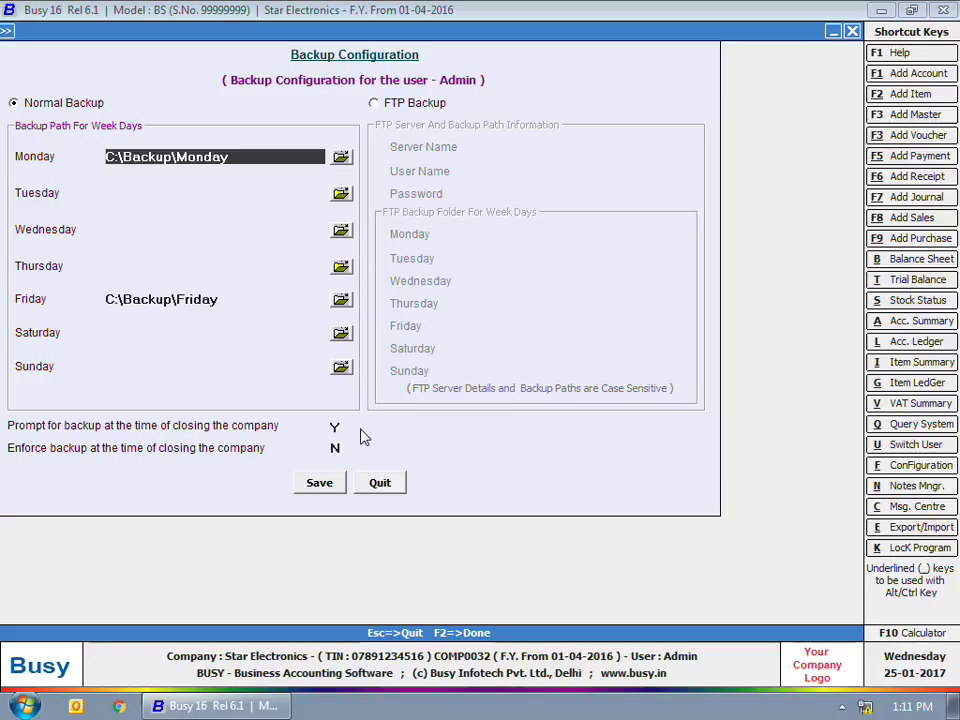
pyautogui.click(73, 412)
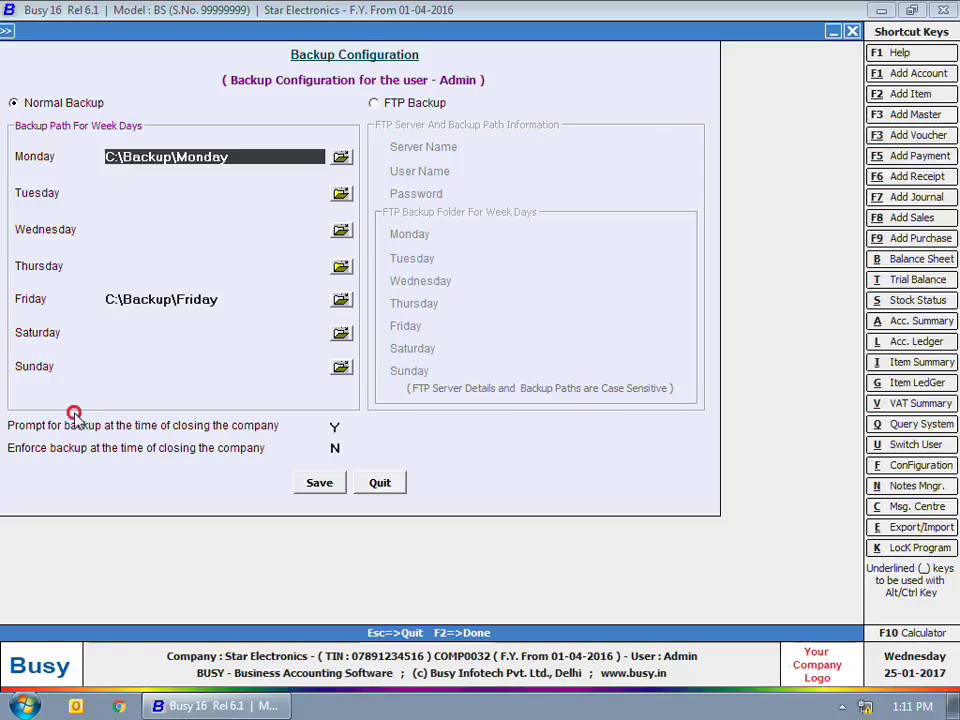
pyautogui.click(38, 455)
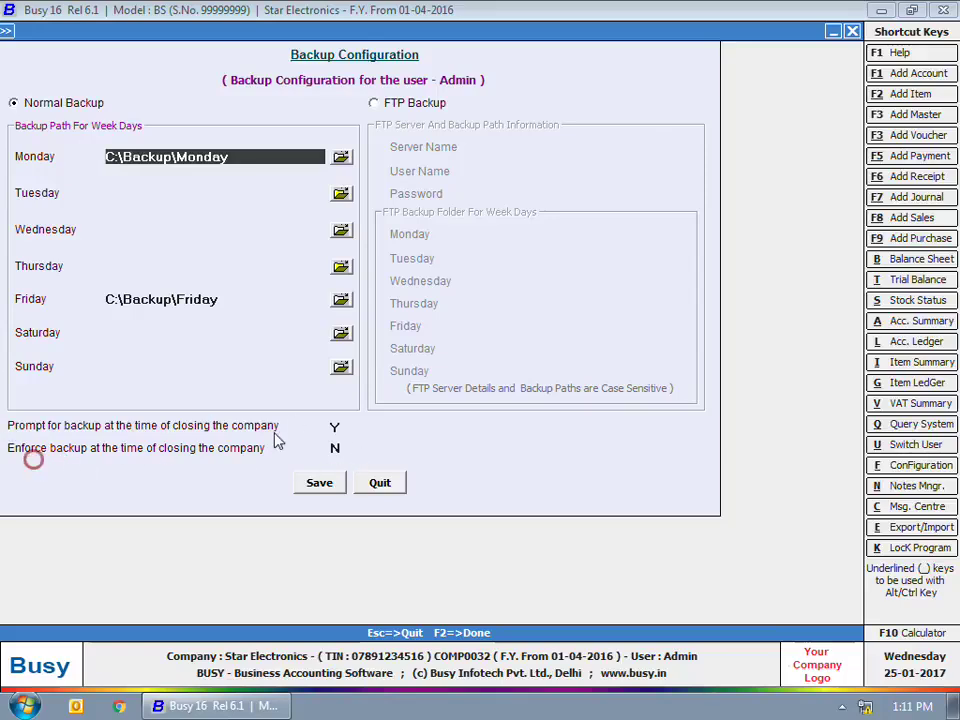
pyautogui.click(335, 448)
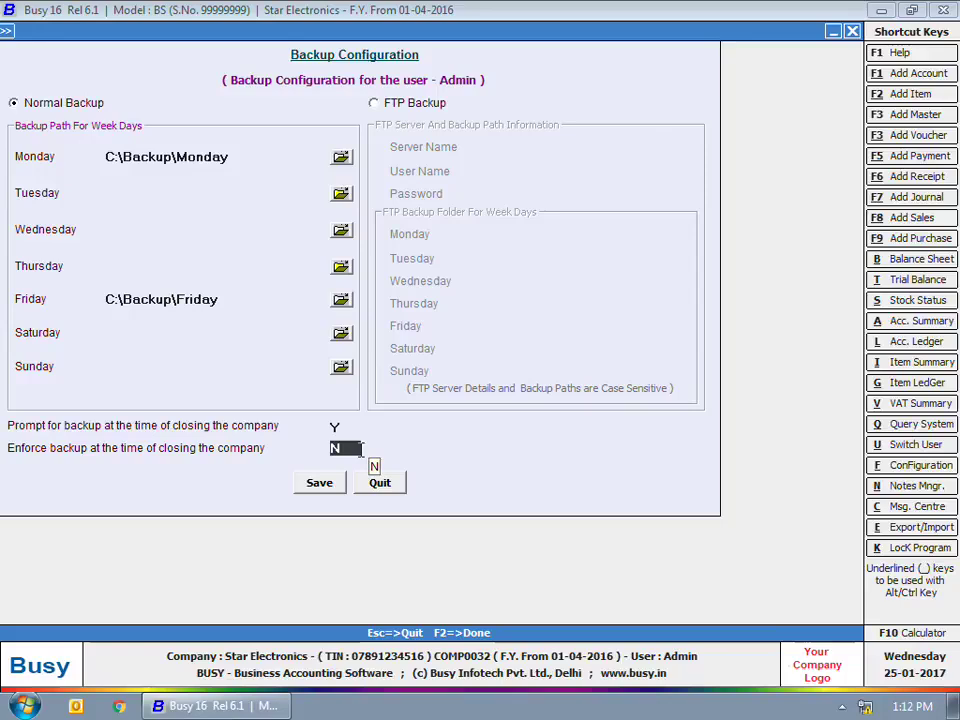
pyautogui.click(333, 485)
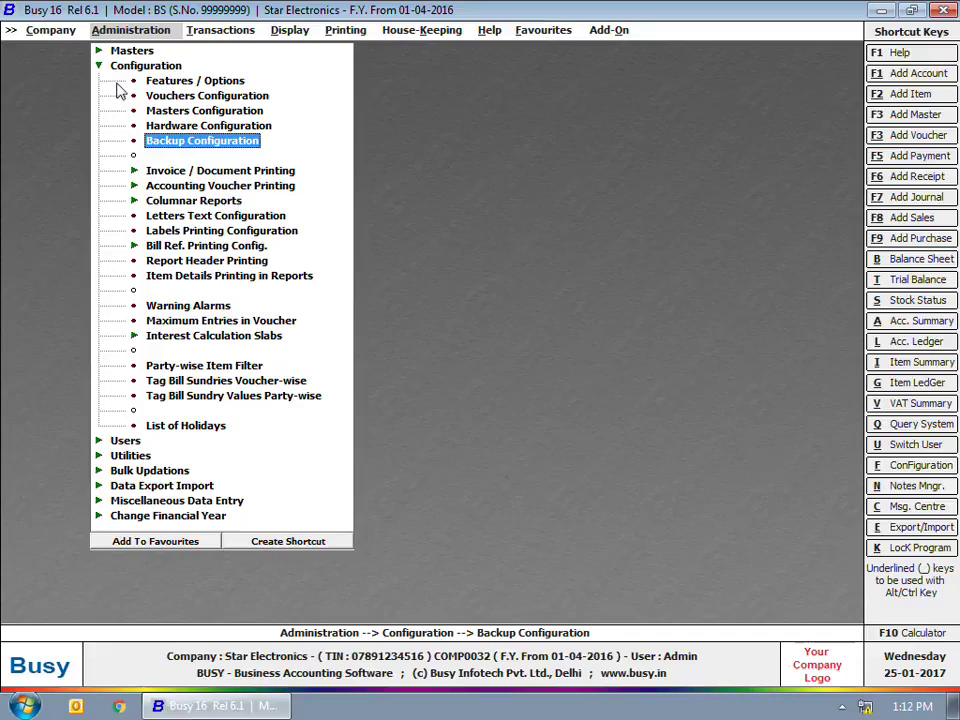
# Step: Close the current company without taking a backup
pyautogui.click(114, 70)
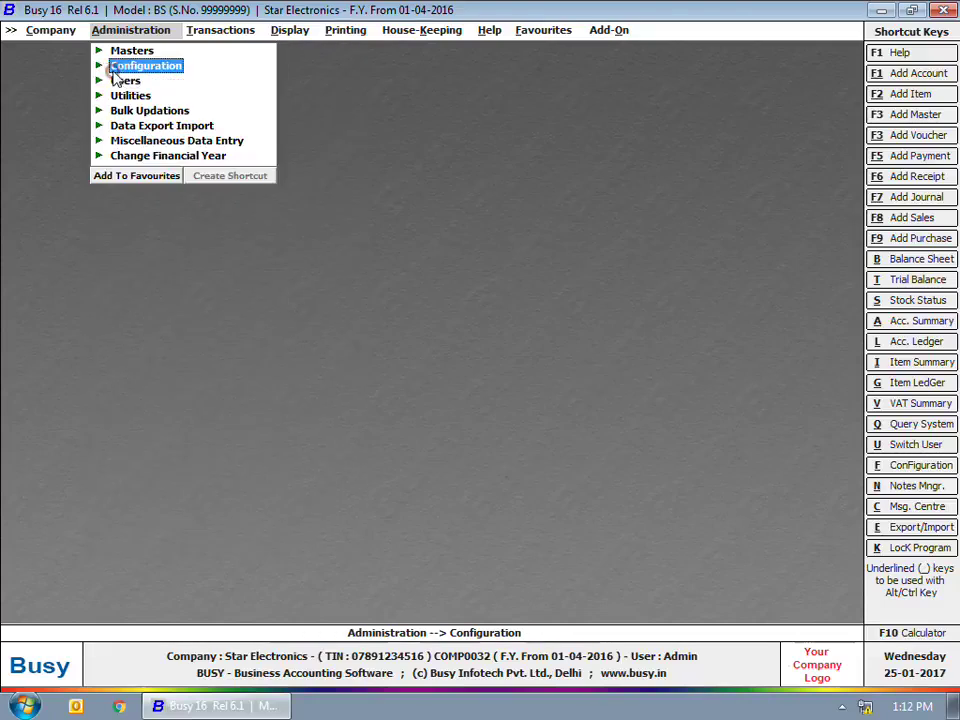
pyautogui.click(71, 30)
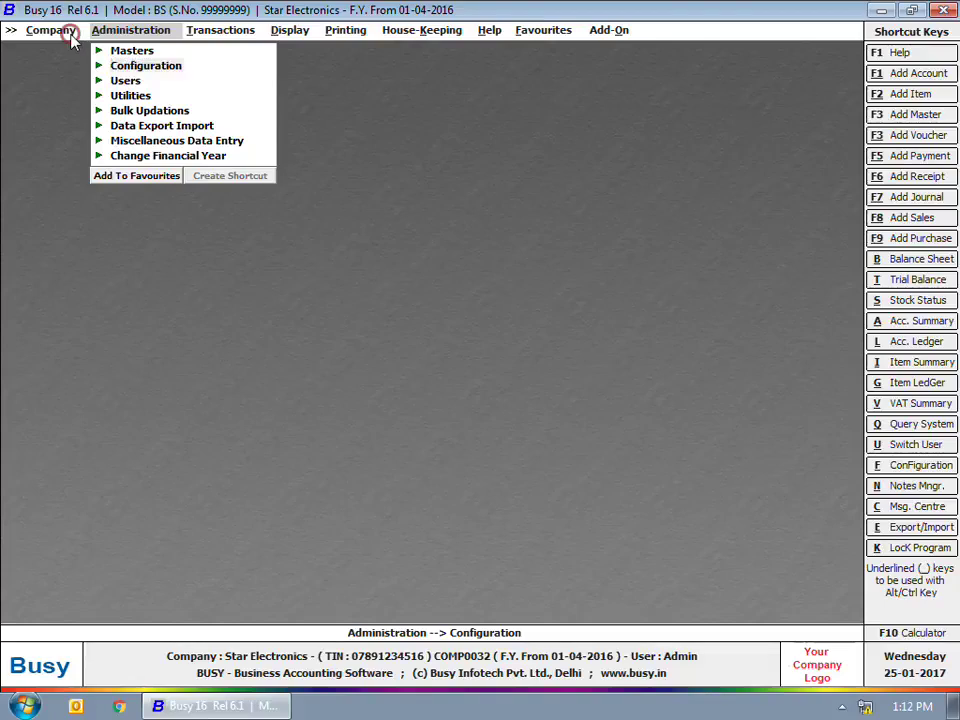
pyautogui.click(72, 51)
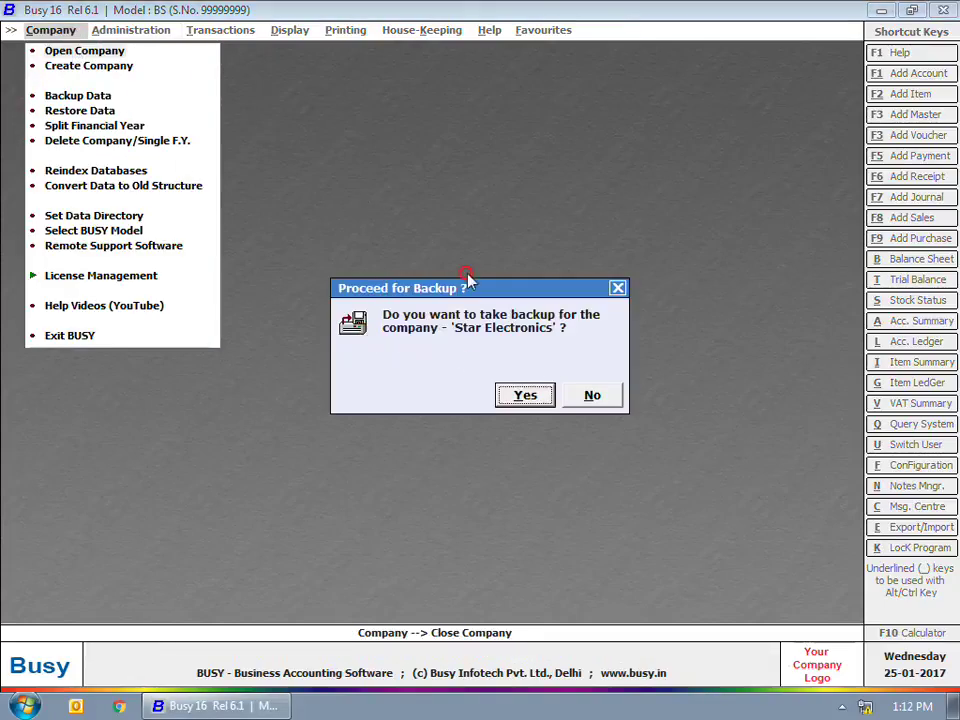
pyautogui.click(592, 397)
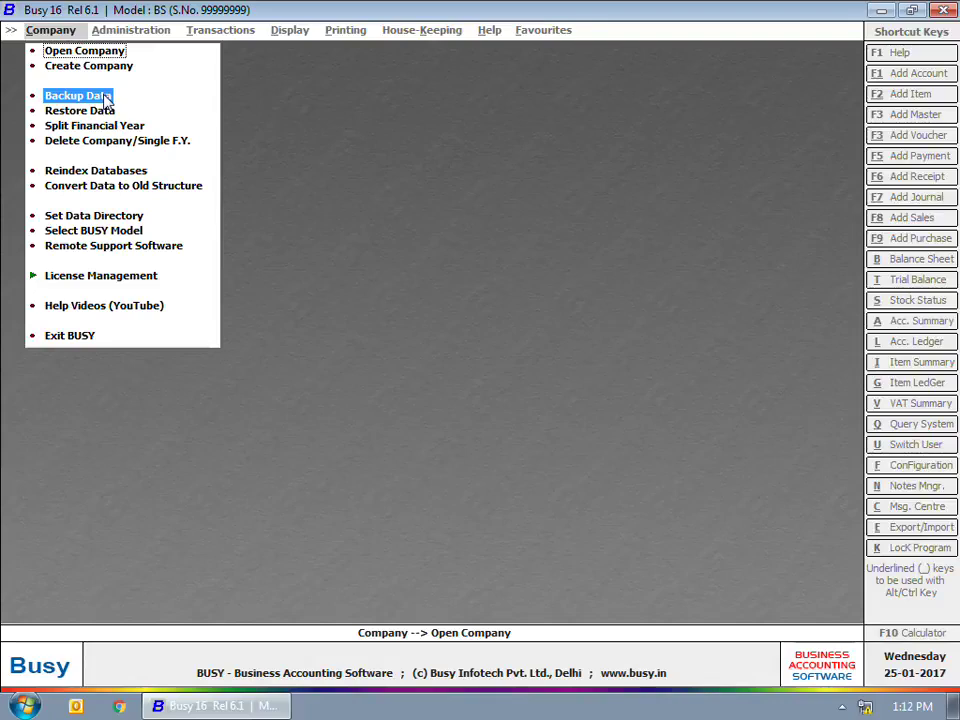
# Step: Start a data backup for Star Electronics and log in with the user name and password
pyautogui.click(107, 100)
pyautogui.click(246, 478)
pyautogui.write('admin')
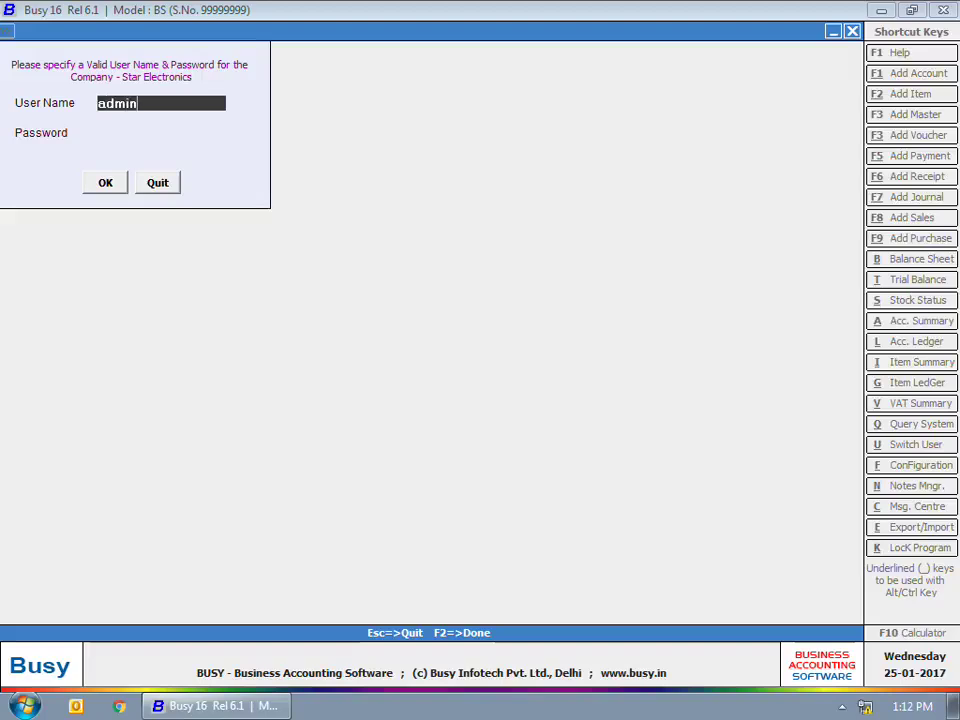
pyautogui.press('Return')
pyautogui.write('admi')
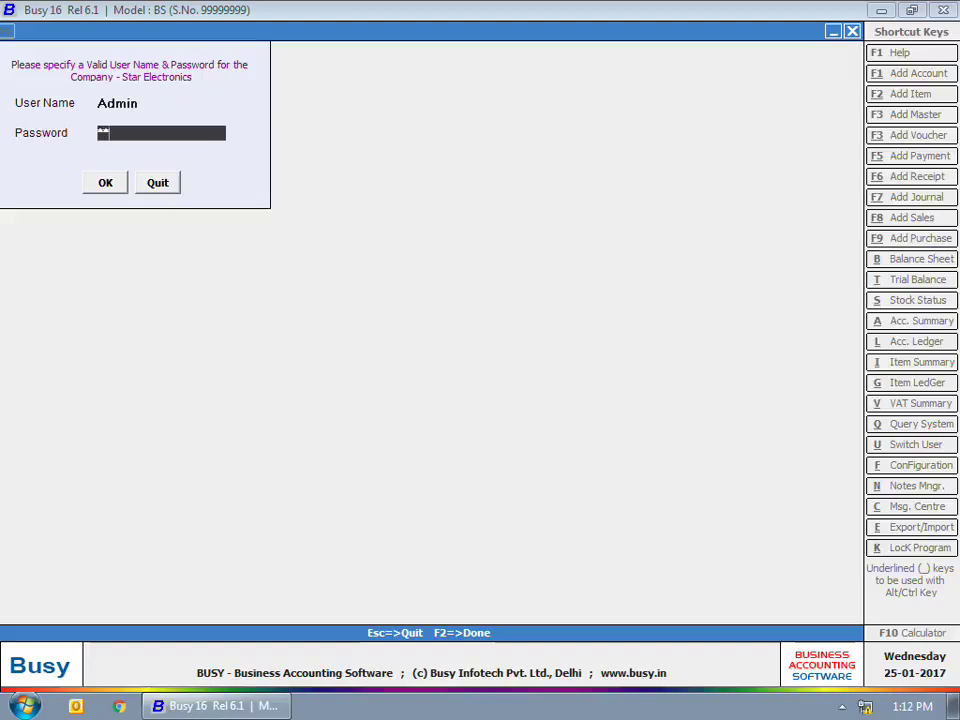
pyautogui.write('n')
pyautogui.press('Return')
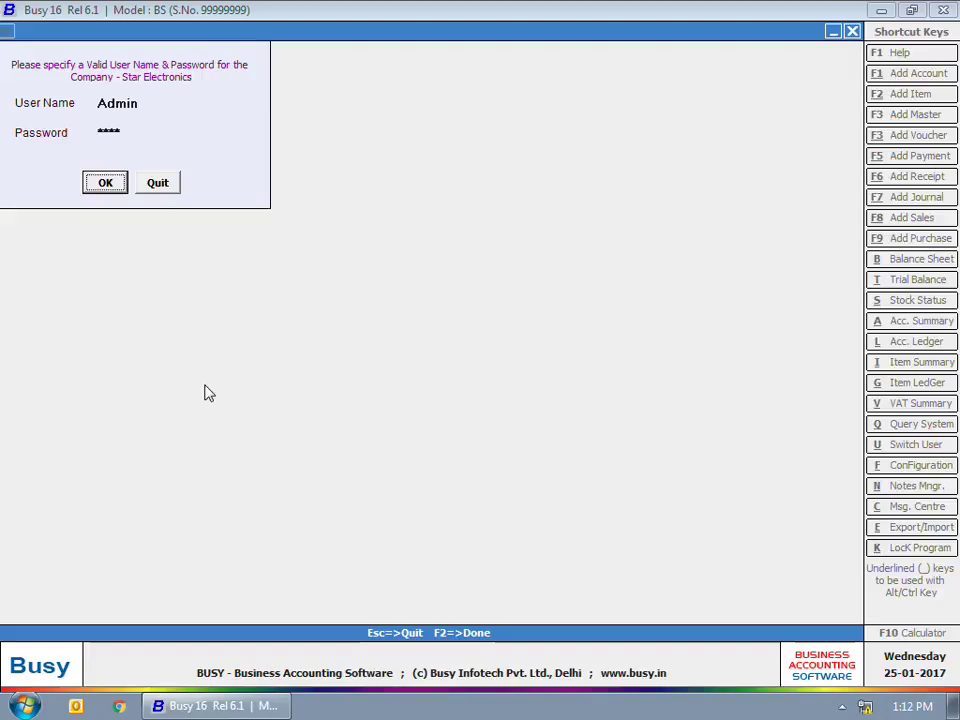
pyautogui.press('Return')
pyautogui.press('Return')
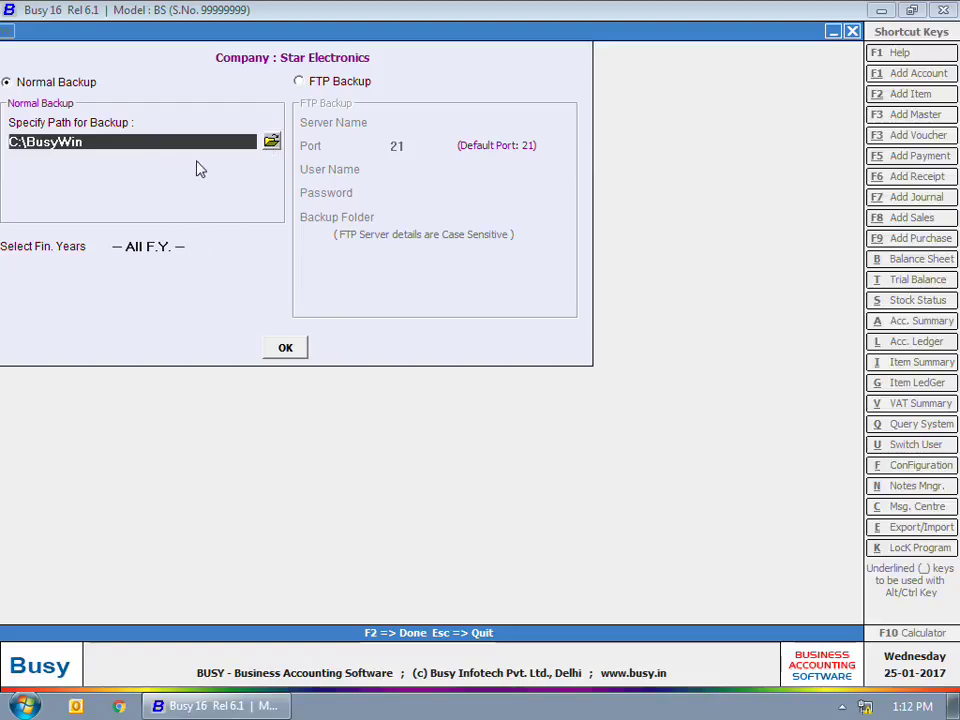
# Step: Back up Star Electronics for all financial years into C:\Backup\Wednesday
pyautogui.click(271, 141)
pyautogui.click(435, 367)
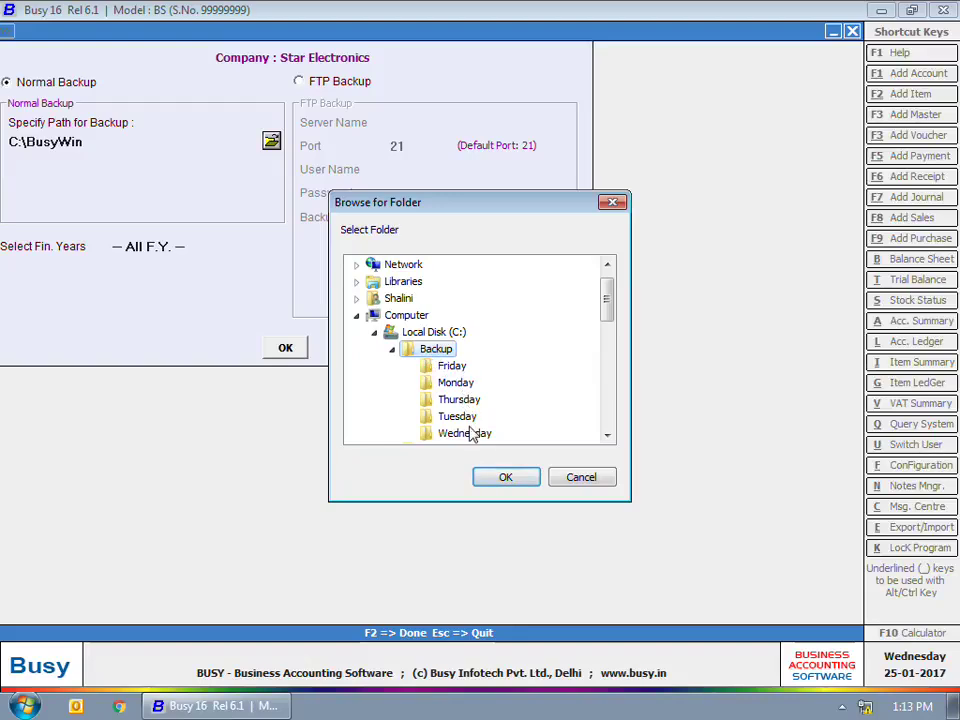
pyautogui.click(467, 432)
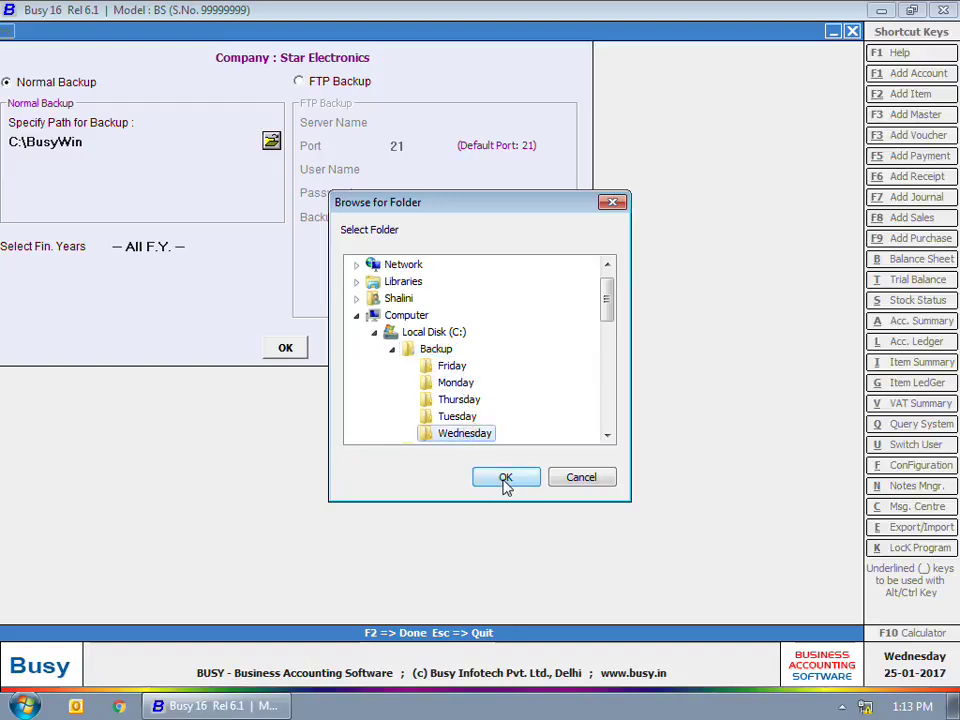
pyautogui.click(506, 479)
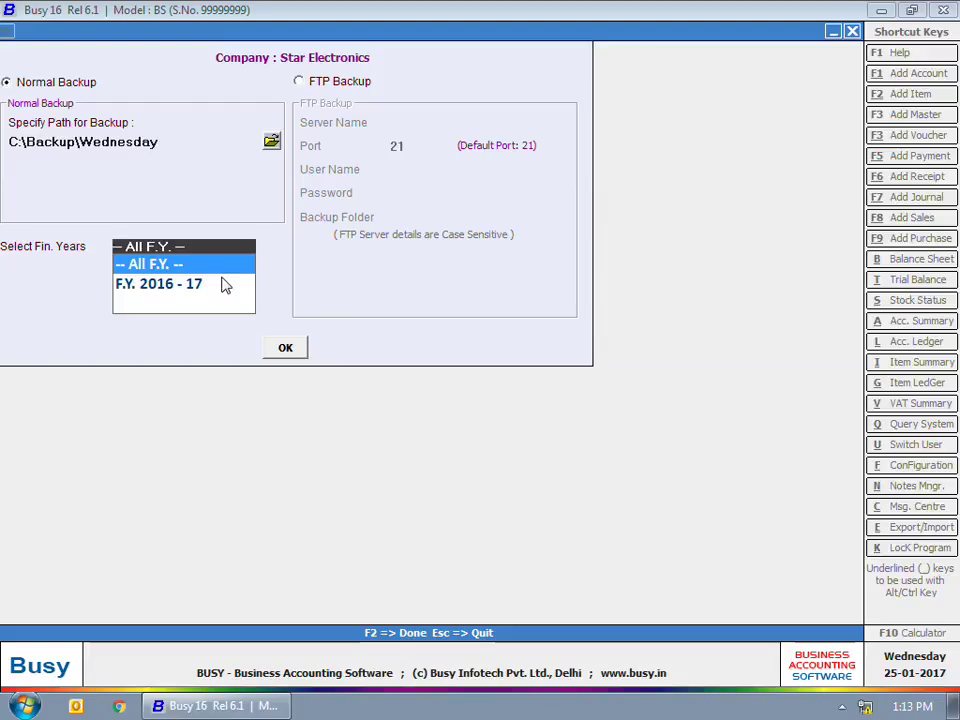
pyautogui.click(185, 265)
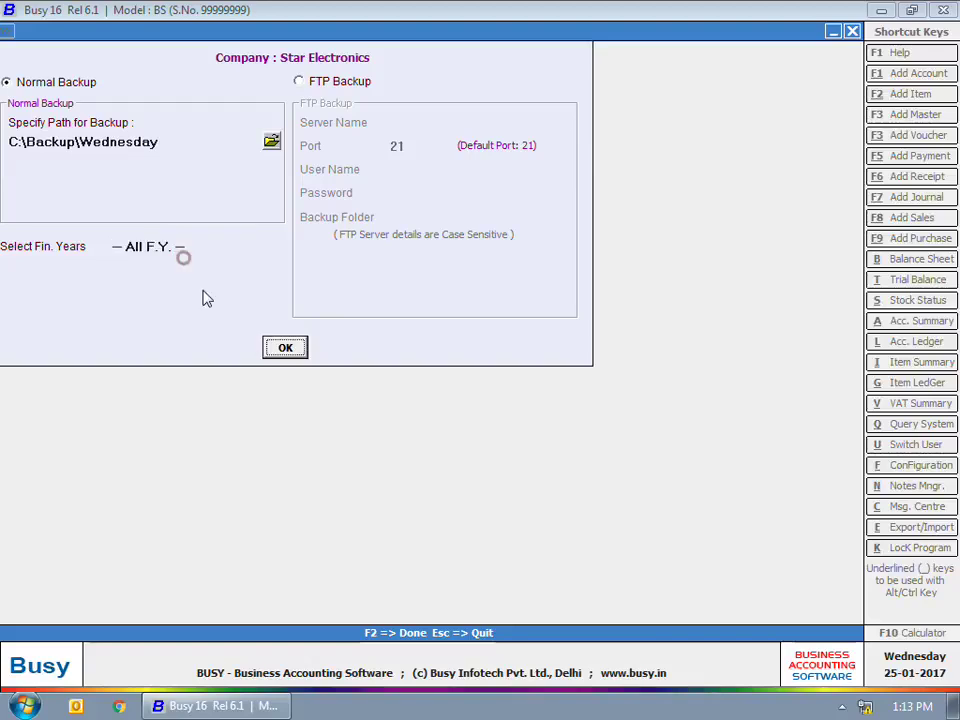
pyautogui.click(286, 350)
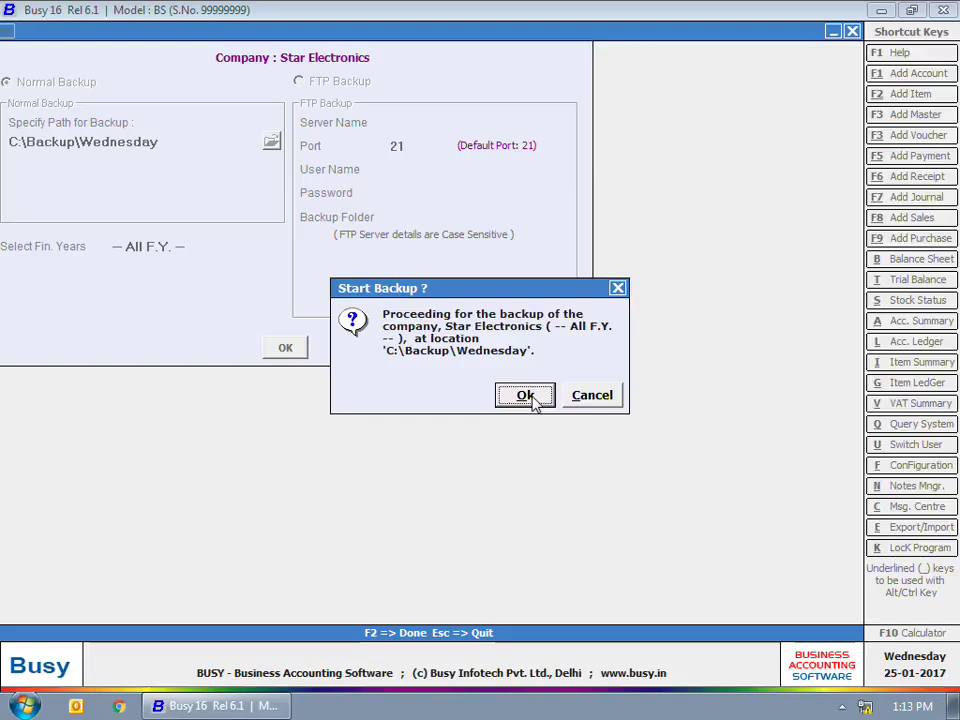
pyautogui.click(532, 397)
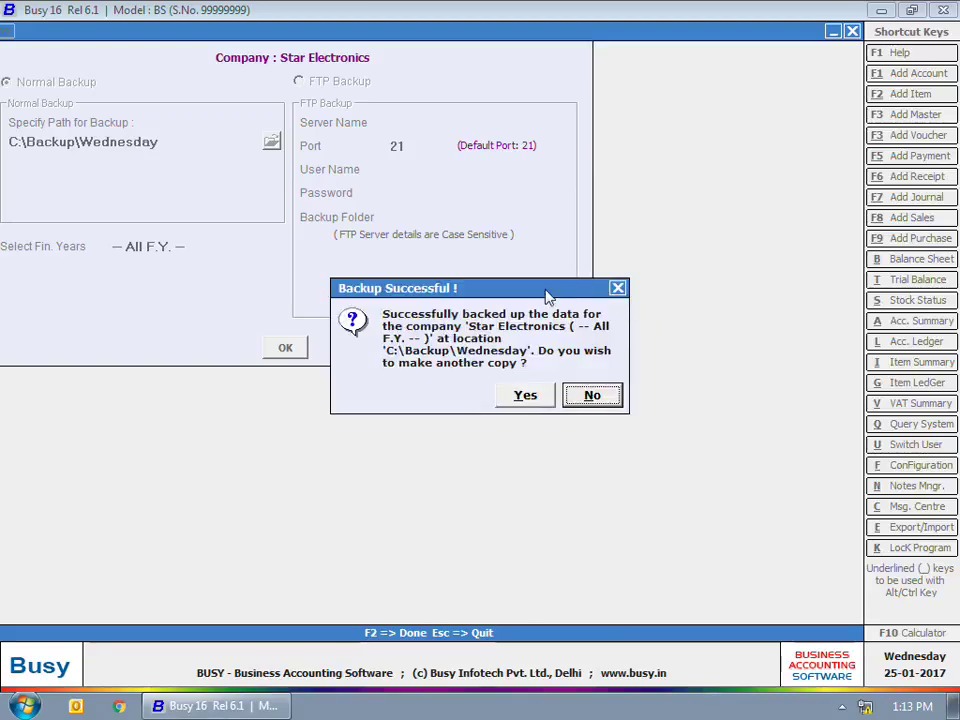
# Step: Decline another backup copy, quit the company list, and open Restore Data
pyautogui.click(605, 396)
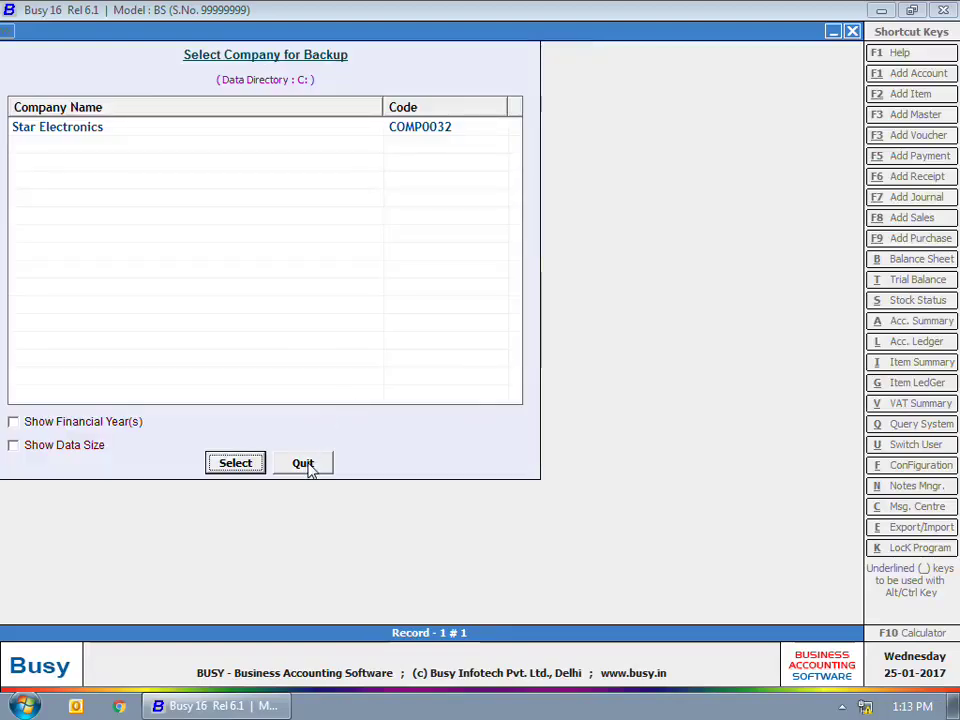
pyautogui.click(300, 460)
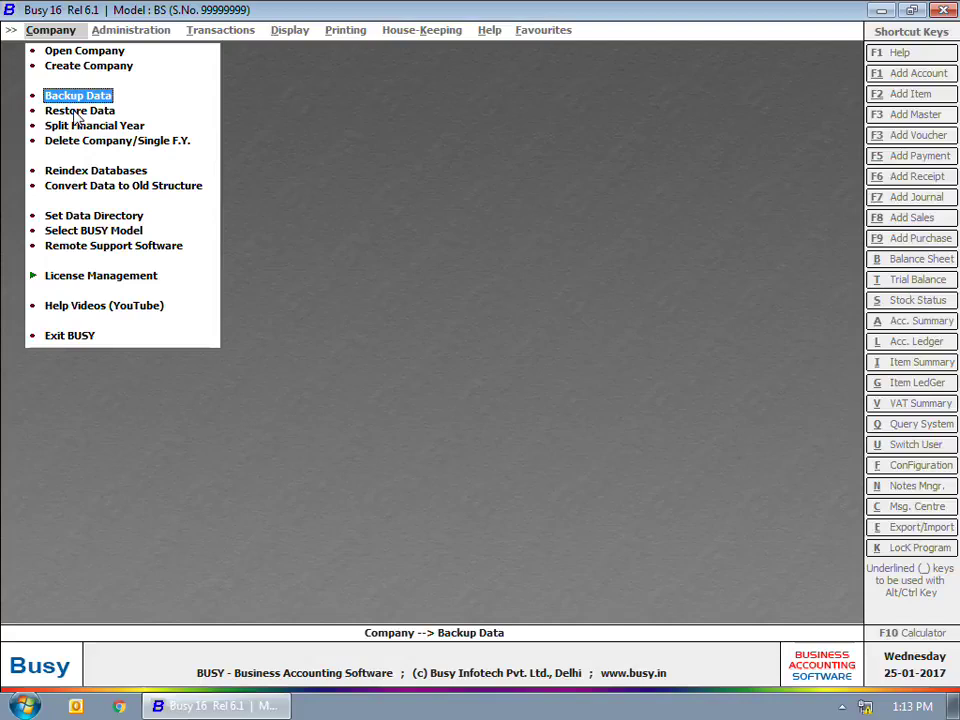
pyautogui.click(77, 111)
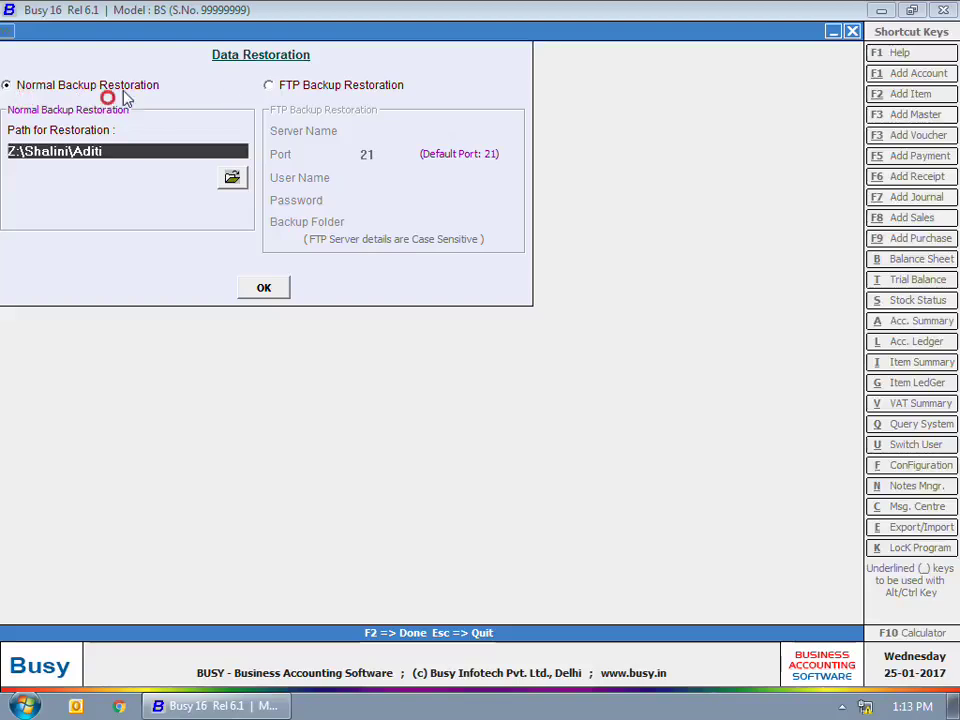
# Step: Set the restoration path to C:\Backup\Wednesday and start restoring
pyautogui.click(261, 104)
pyautogui.click(232, 177)
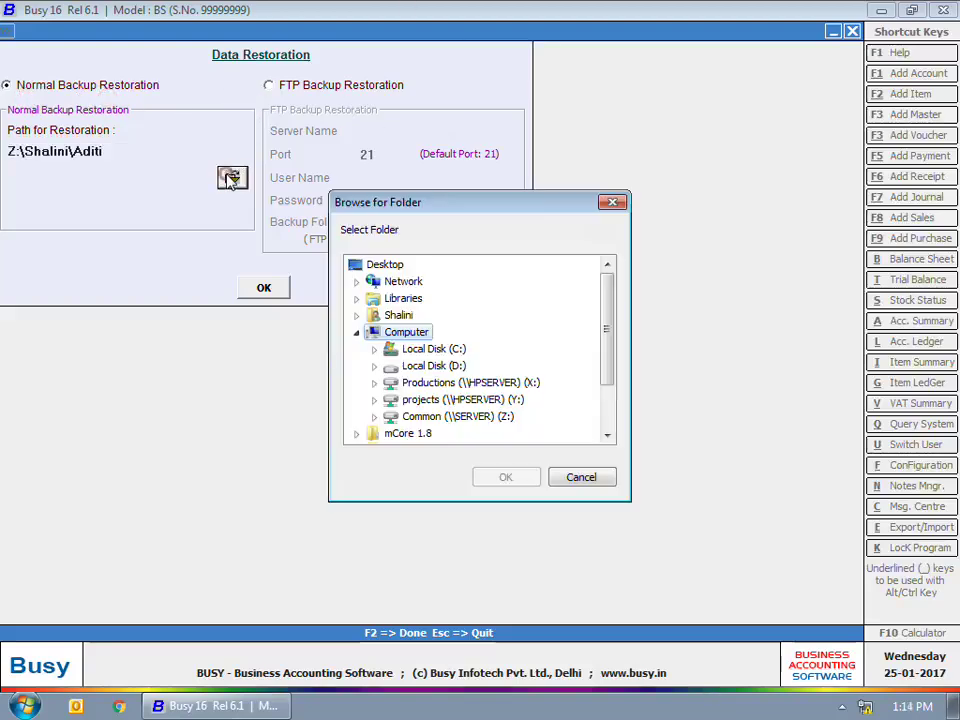
pyautogui.doubleClick(430, 349)
pyautogui.doubleClick(436, 281)
pyautogui.click(455, 366)
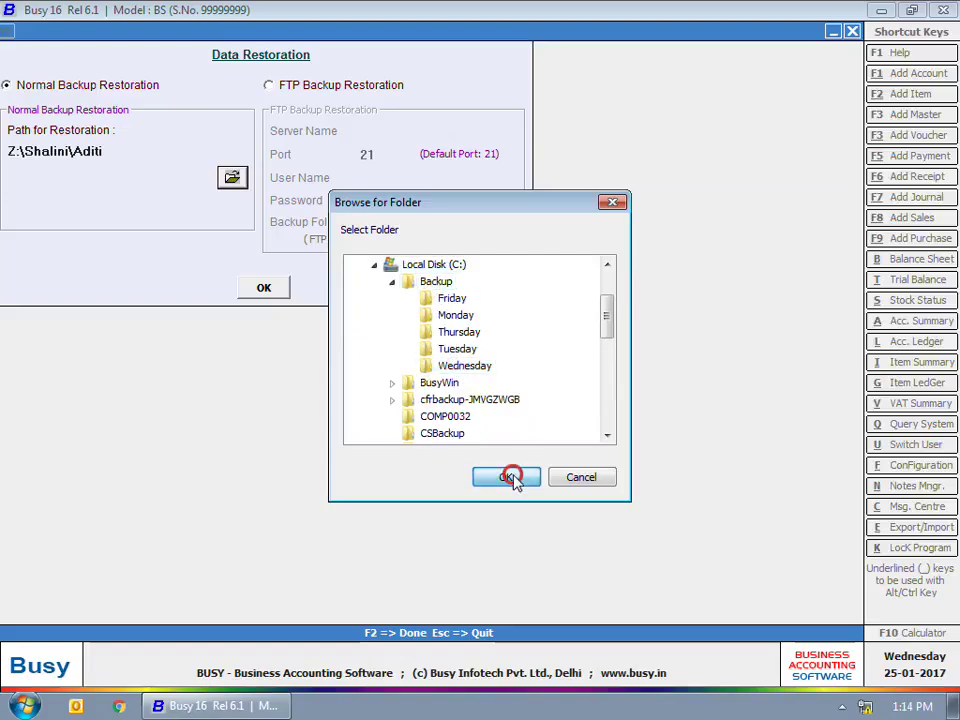
pyautogui.click(510, 478)
pyautogui.click(266, 286)
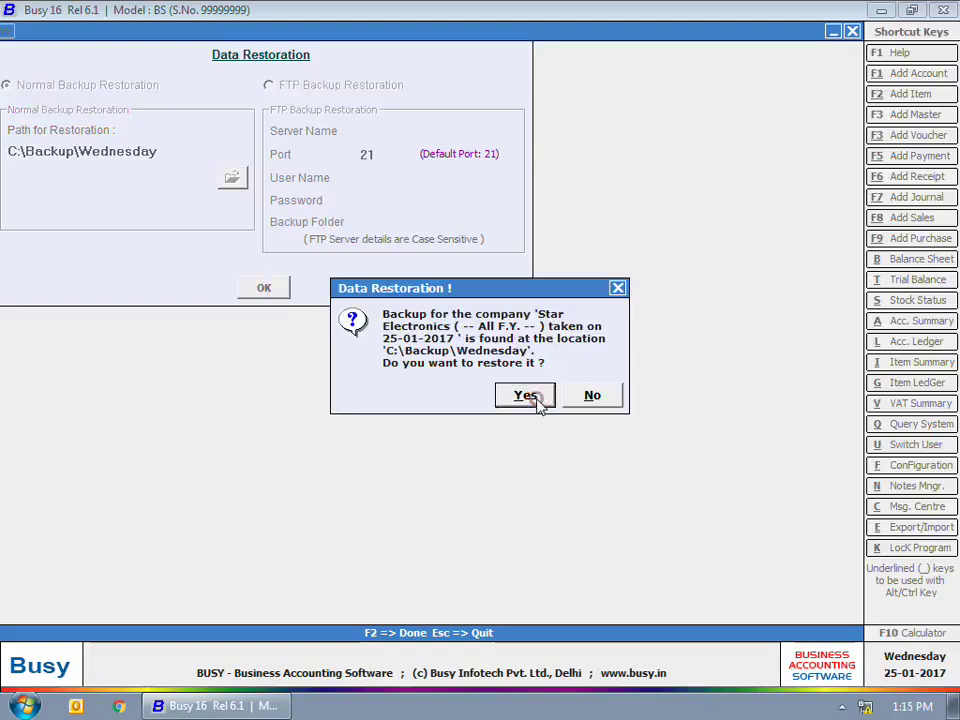
# Step: Restore the found backup as a new company without overwriting, then close the restoration window
pyautogui.click(533, 397)
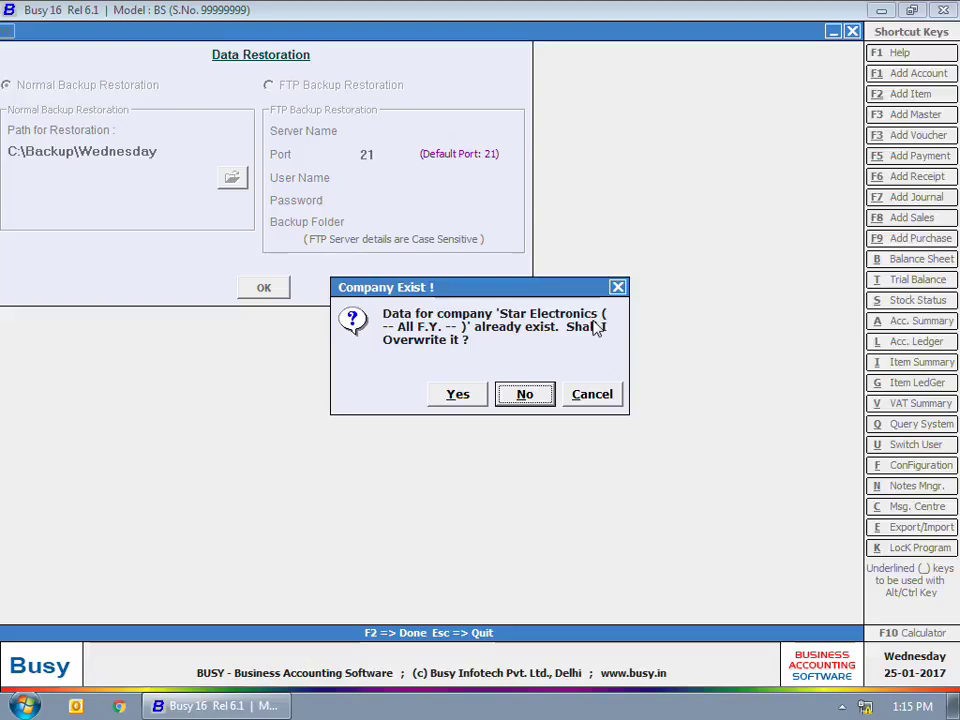
pyautogui.click(458, 395)
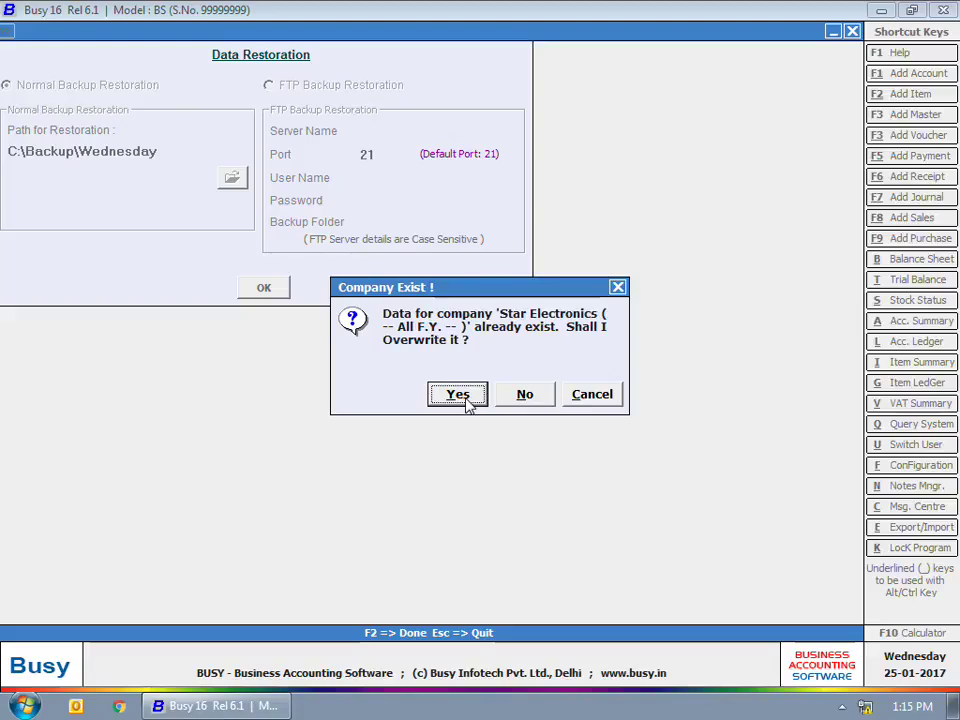
pyautogui.press('Tab')
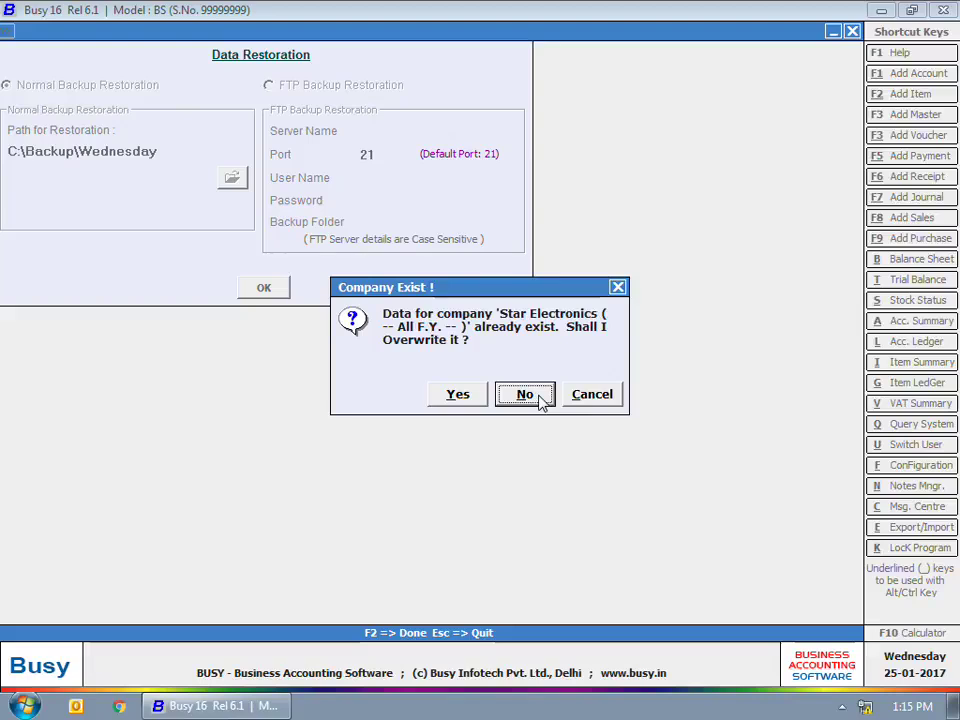
pyautogui.click(537, 395)
pyautogui.click(591, 392)
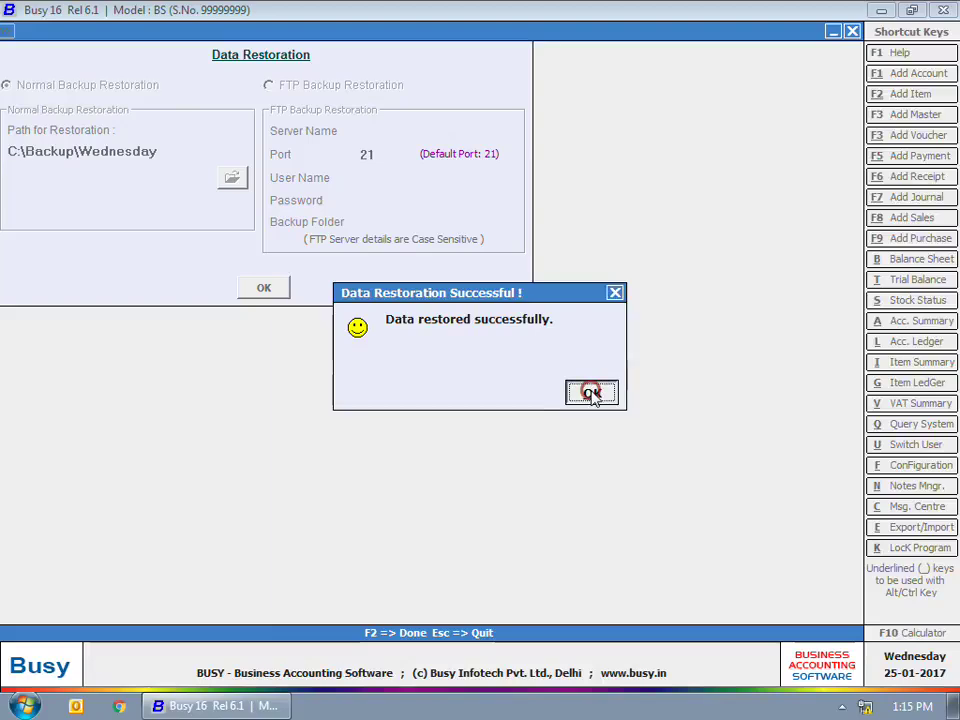
pyautogui.click(852, 31)
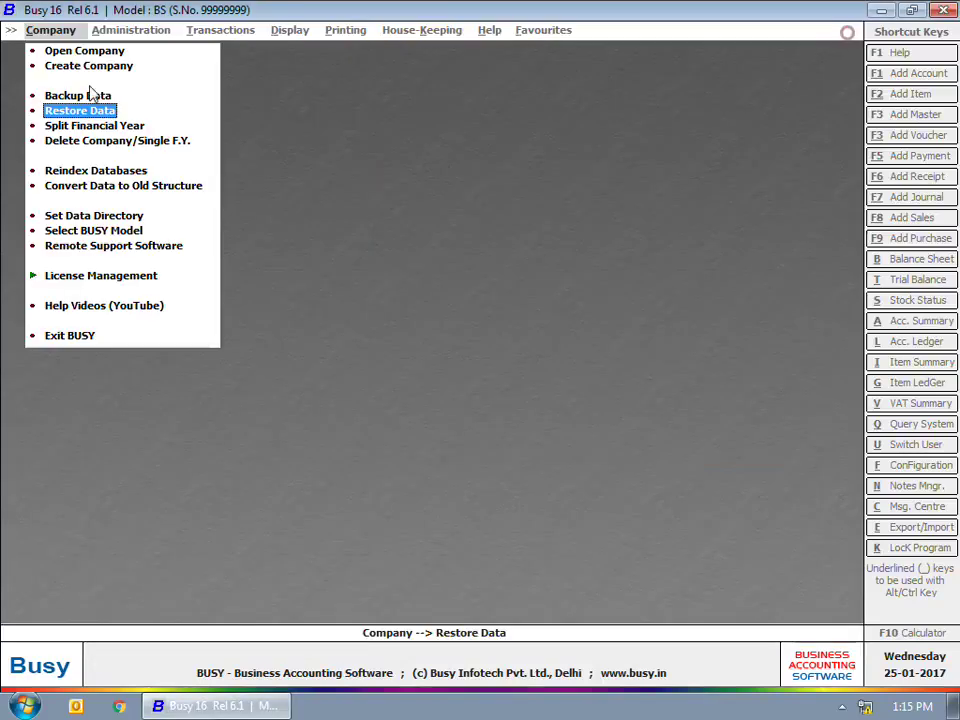
# Step: Confirm the company list shows two Star Electronics entries, including the 25-01-2017 copy, then close it
pyautogui.click(84, 51)
pyautogui.click(80, 145)
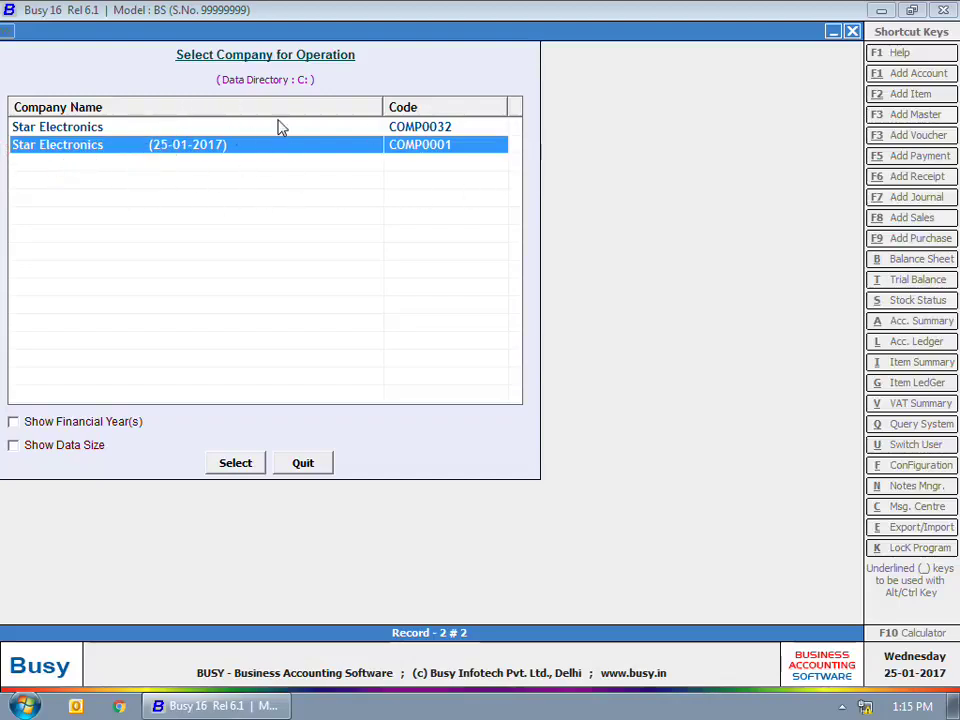
pyautogui.click(324, 465)
pyautogui.press('Escape')
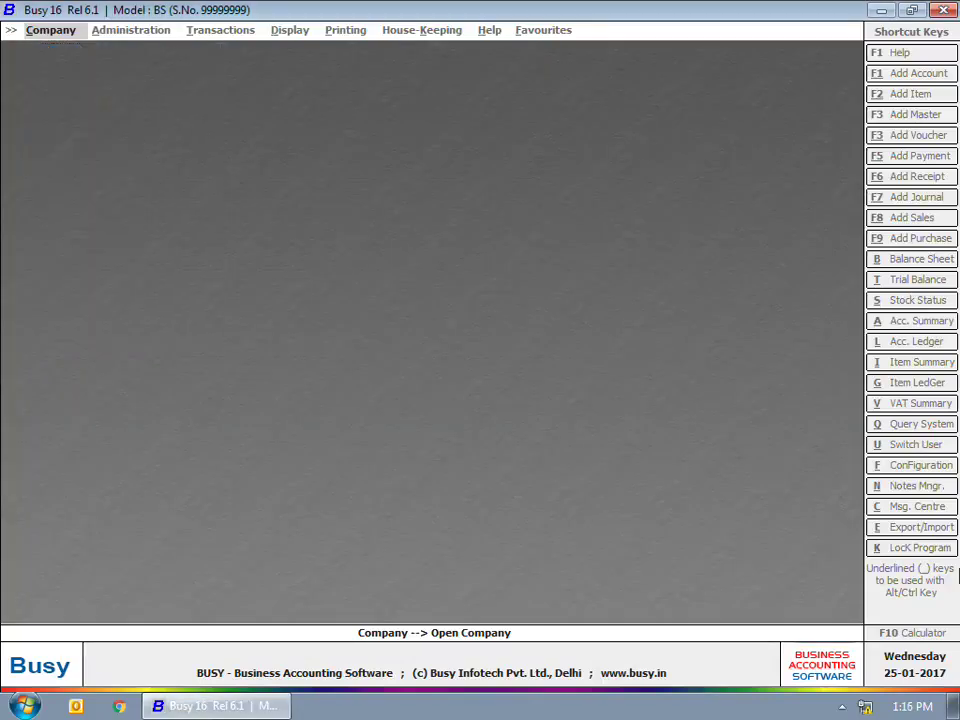